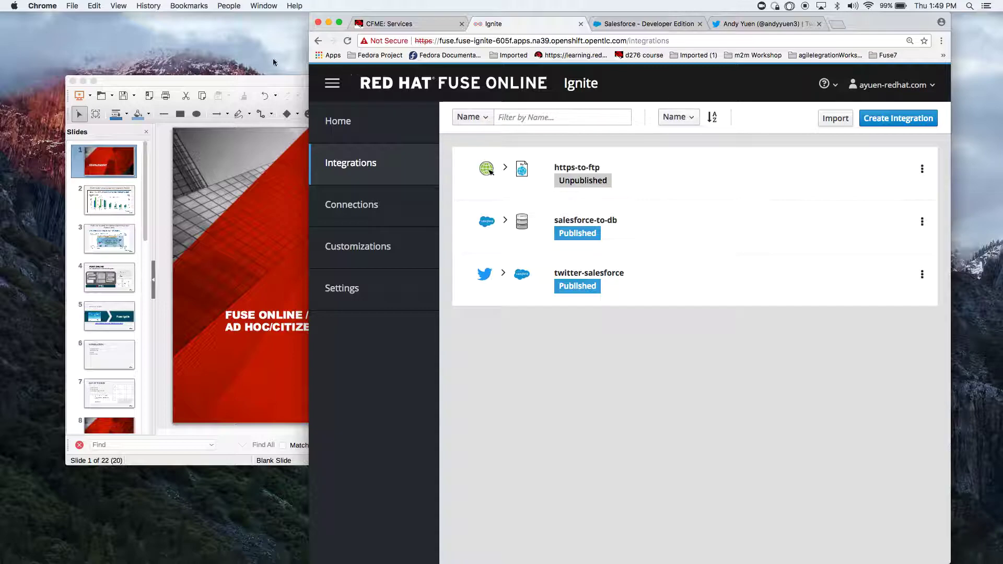
- Minimize the slide deck and open the Salesforce client registration form in Fuse Online's OAuth application settings
click(93, 82)
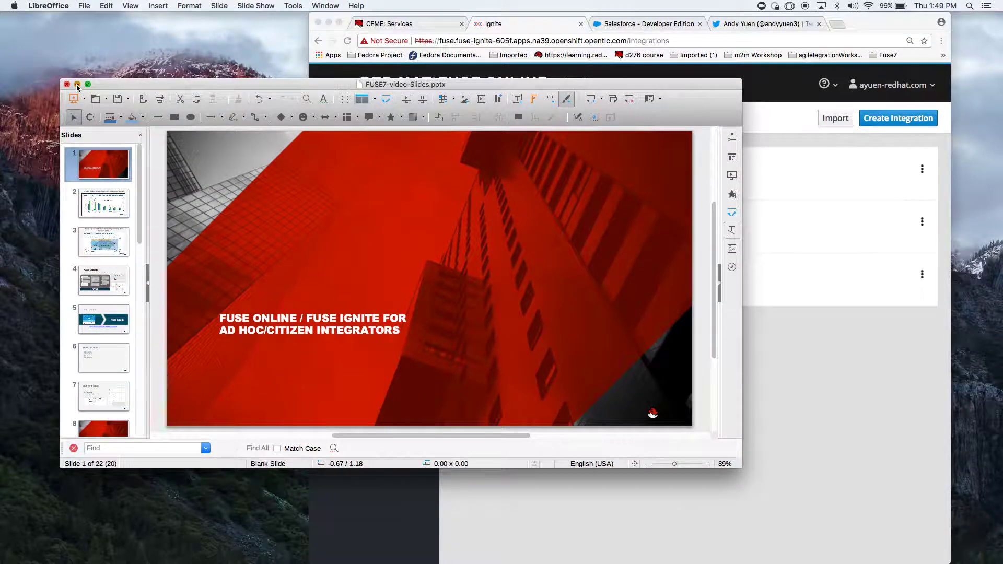
click(77, 85)
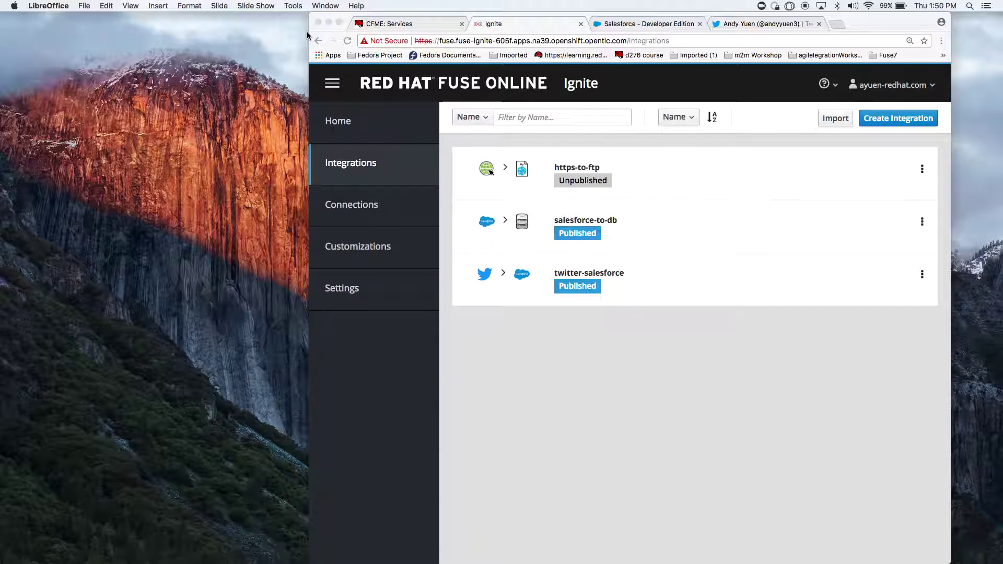
click(346, 295)
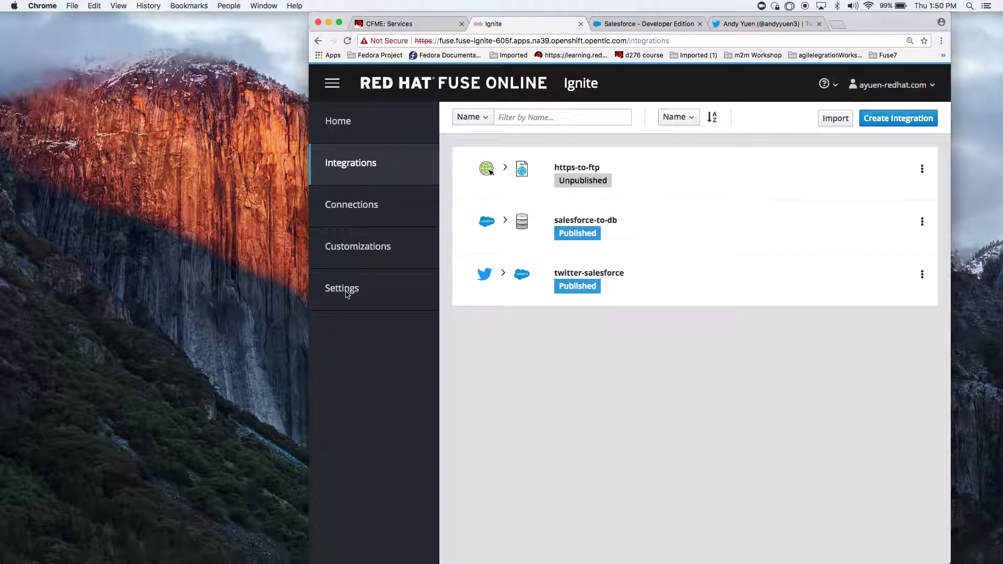
click(346, 295)
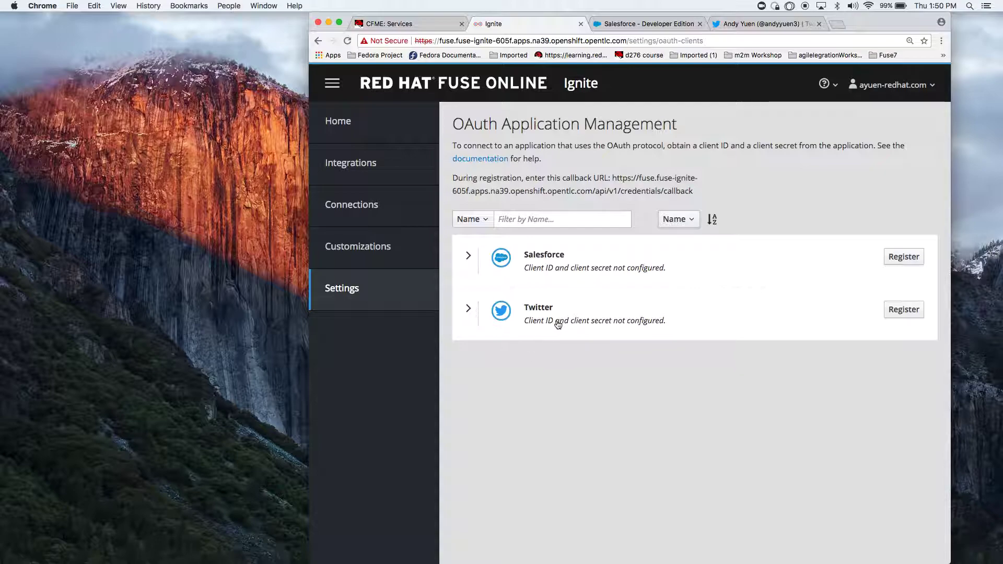
click(552, 260)
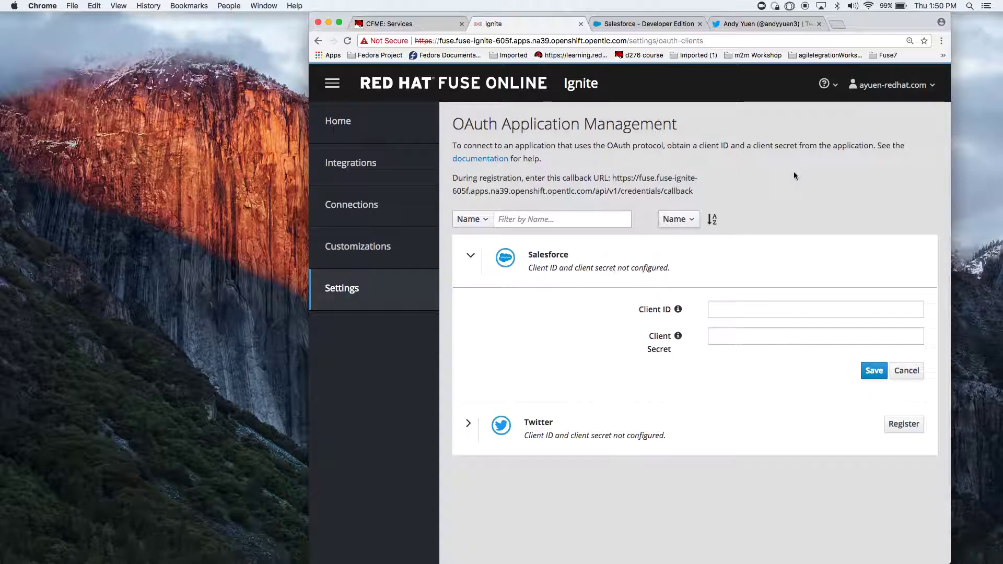
- View the API client connector and extension customizations, and open the details of the 3scale Product Service connection
click(348, 248)
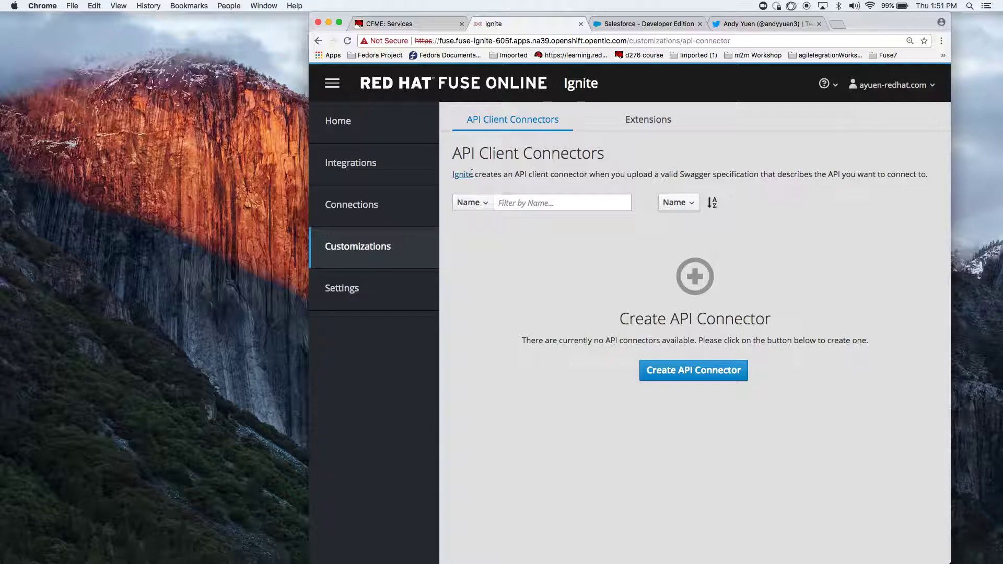
click(648, 122)
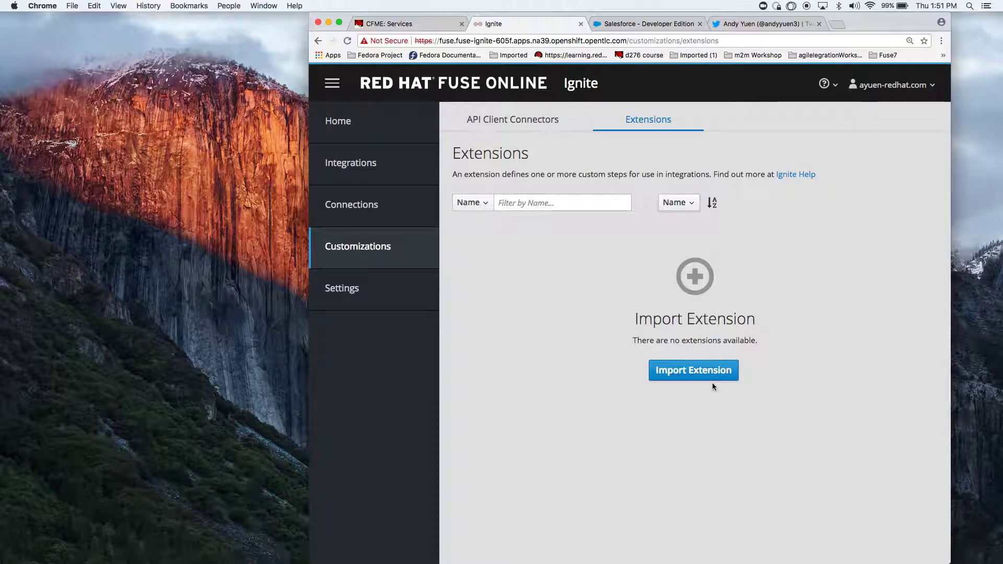
click(366, 209)
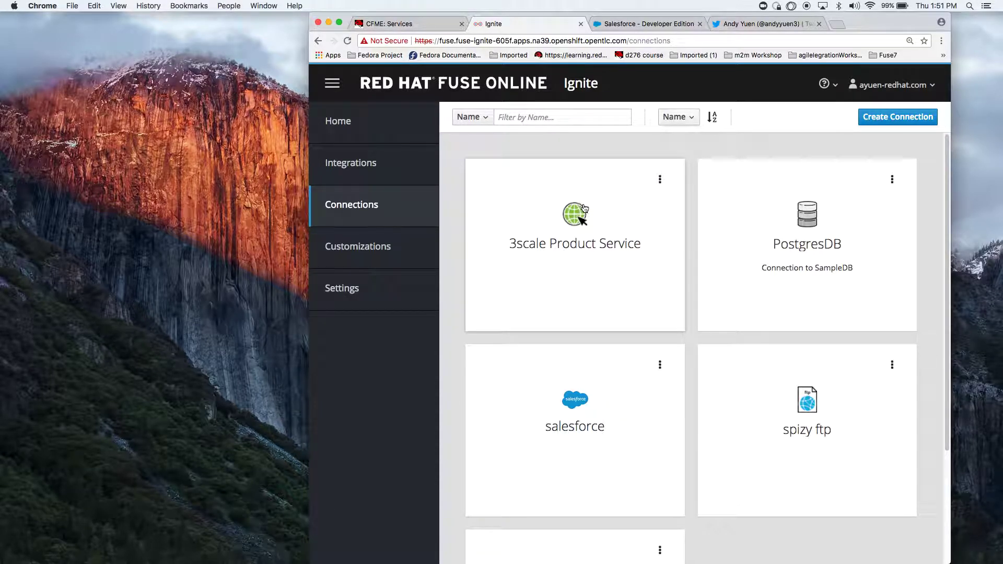
click(609, 238)
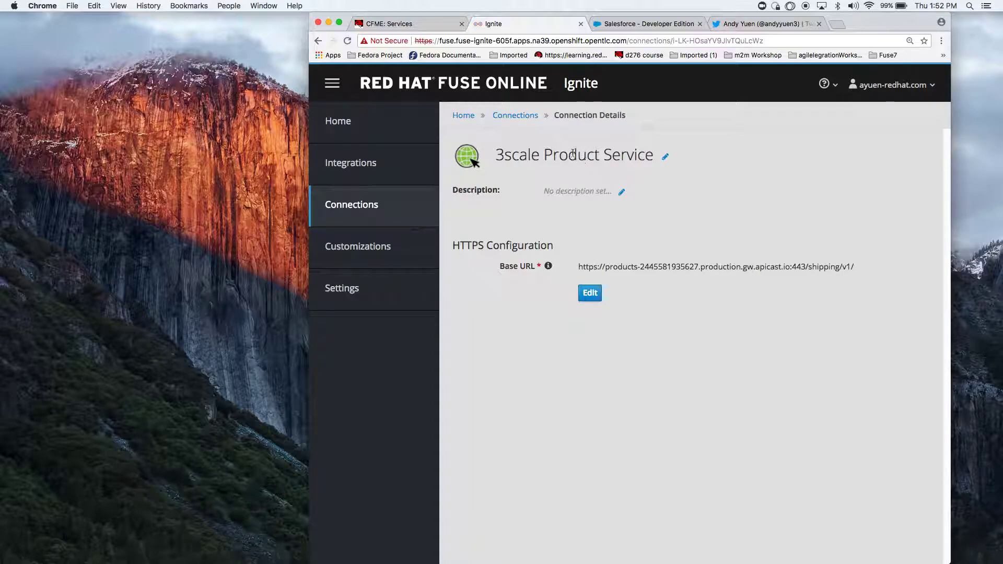
- Create a new integration that starts with the 3scale Product Service connection and its Periodic invoke URL action
click(360, 163)
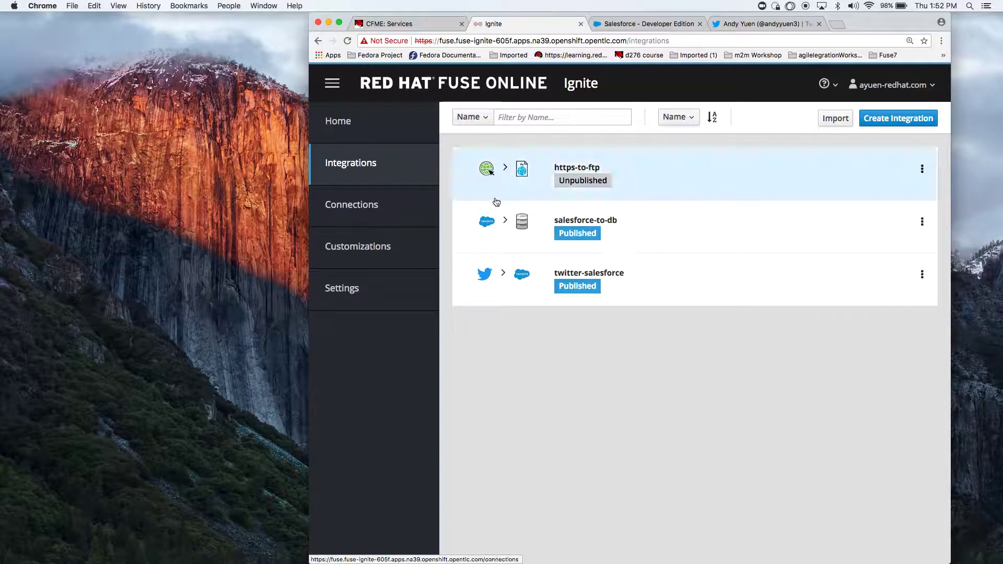
click(907, 122)
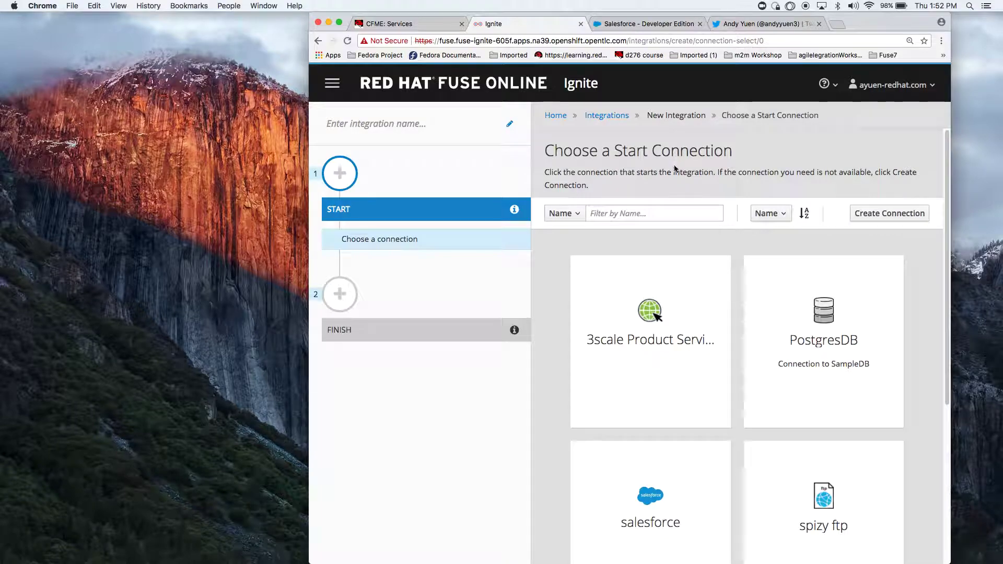
click(653, 338)
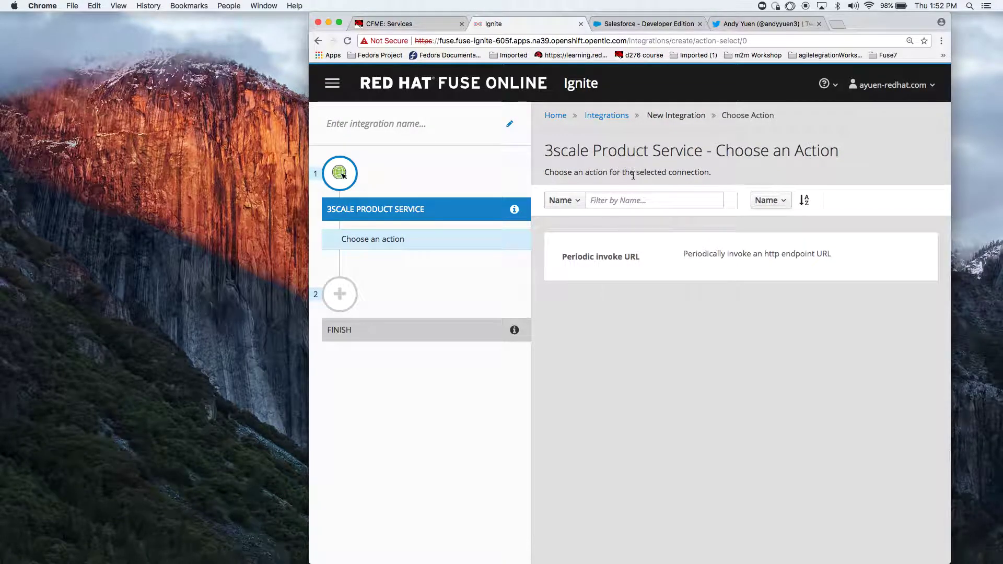
click(610, 256)
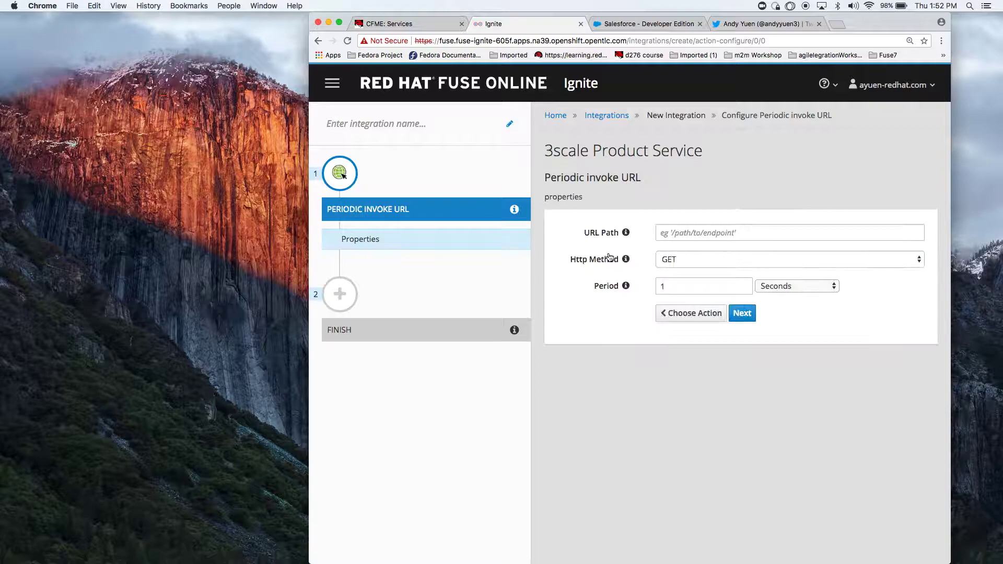
- Configure the periodic call with the saved /products query path including its API user key and a 15-second period, without specifying an output data type
click(693, 235)
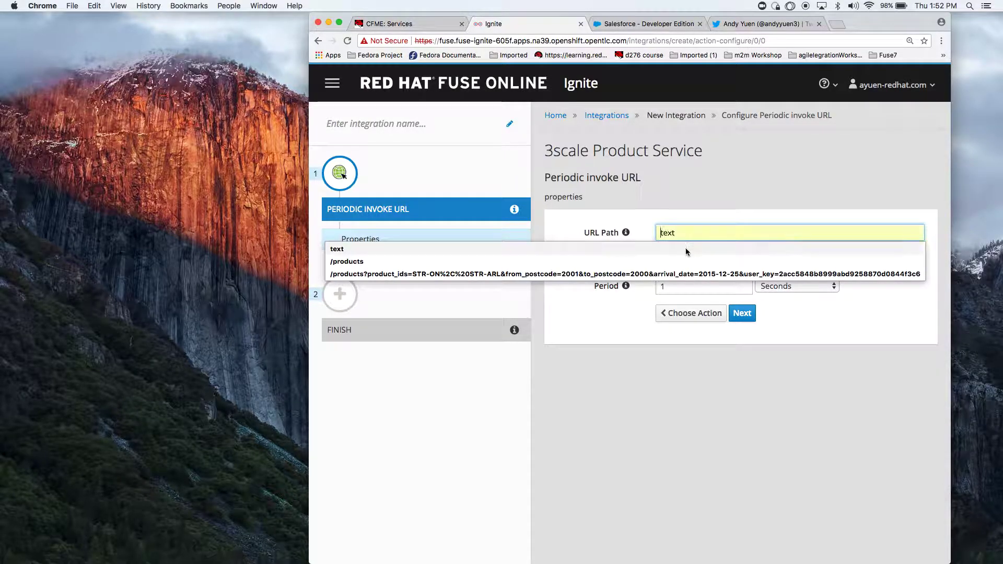
click(673, 276)
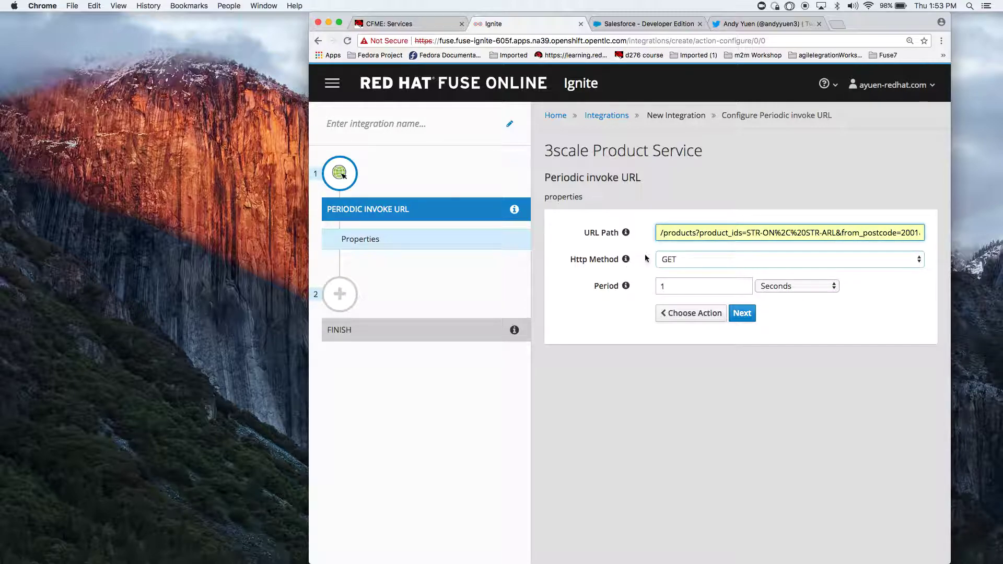
click(682, 288)
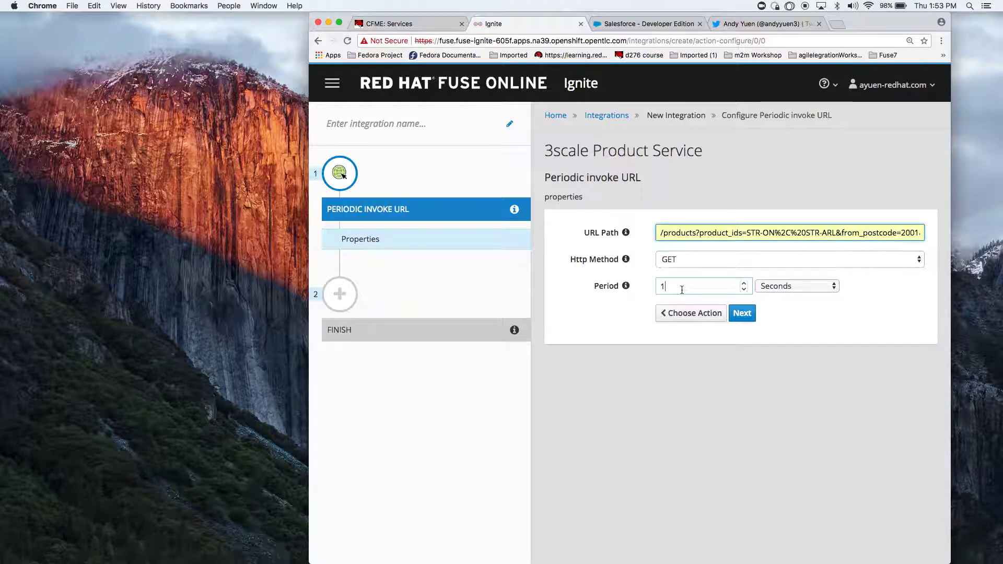
text(5)
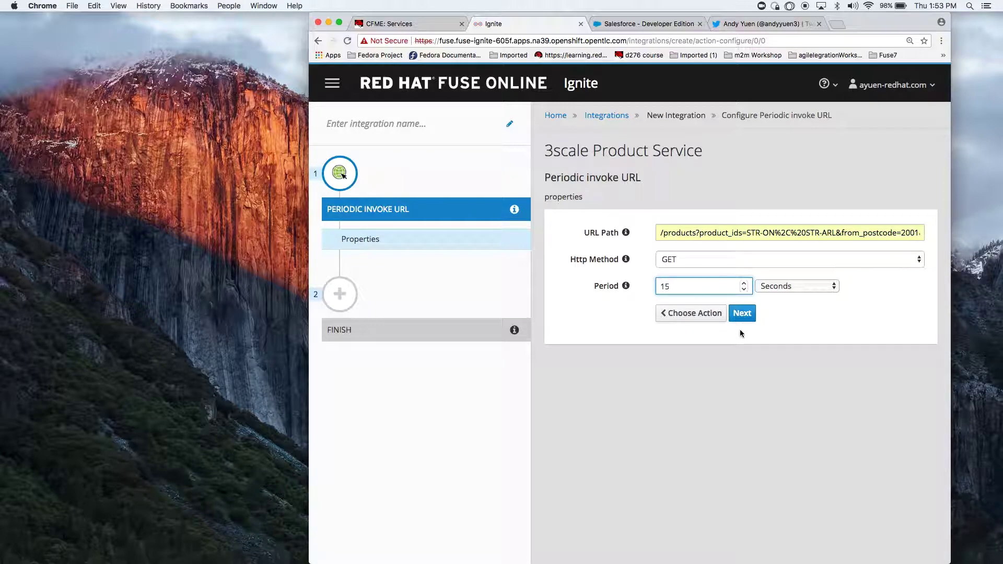
click(744, 315)
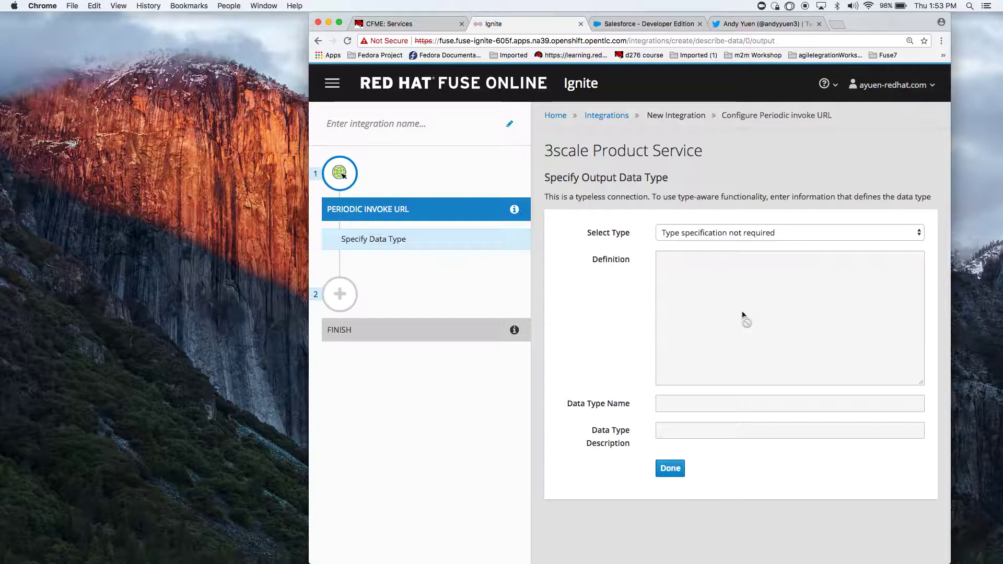
click(672, 473)
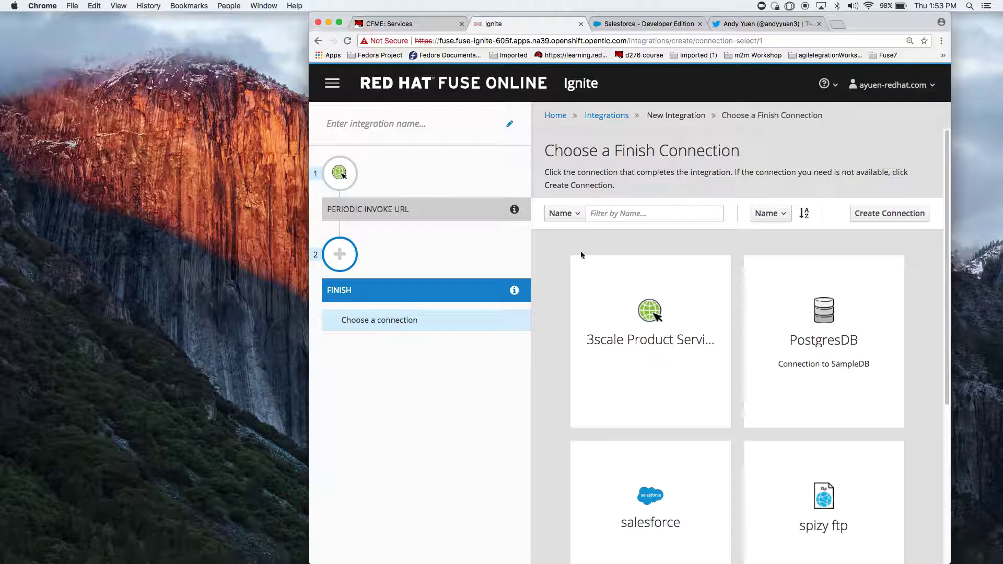
- Finish the integration with the spizy ftp connection's Upload action, using file name products.txt and FTP directory /htdocs, without an input data type
click(836, 494)
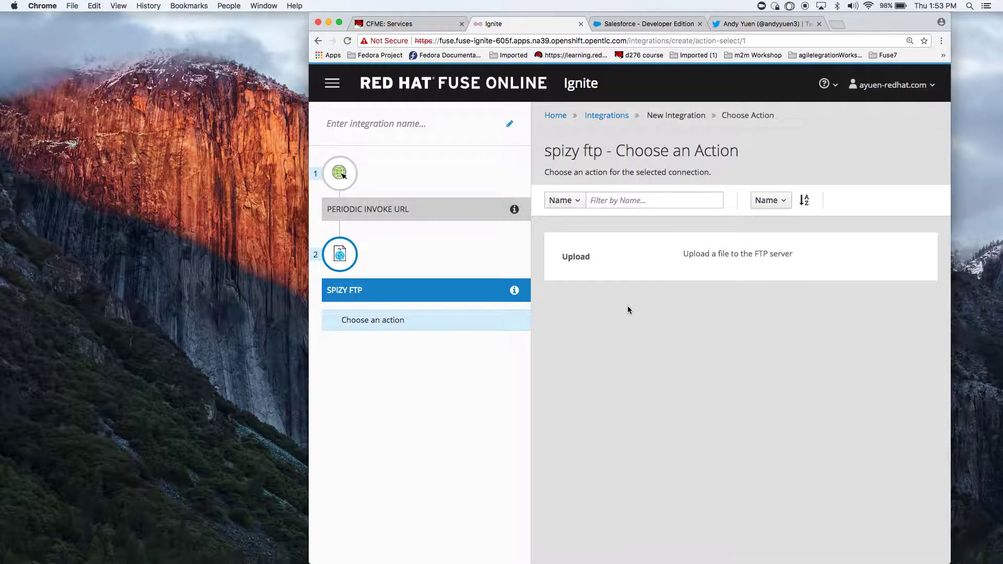
click(577, 260)
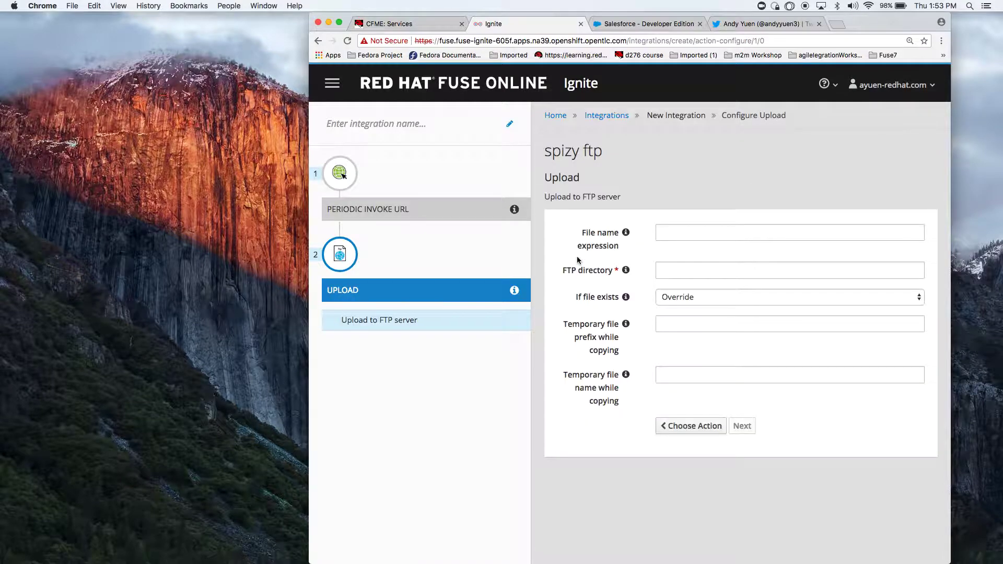
click(668, 232)
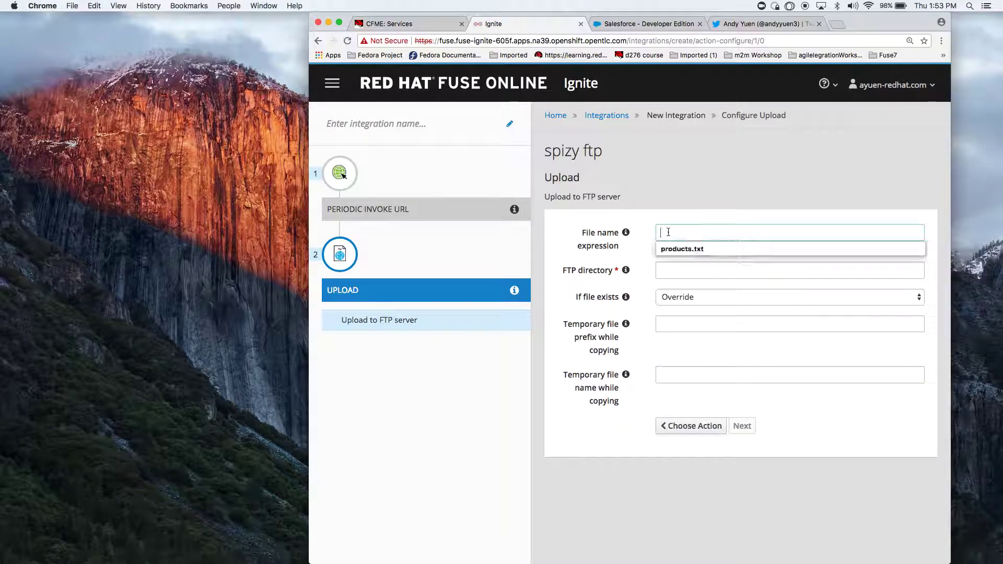
click(678, 249)
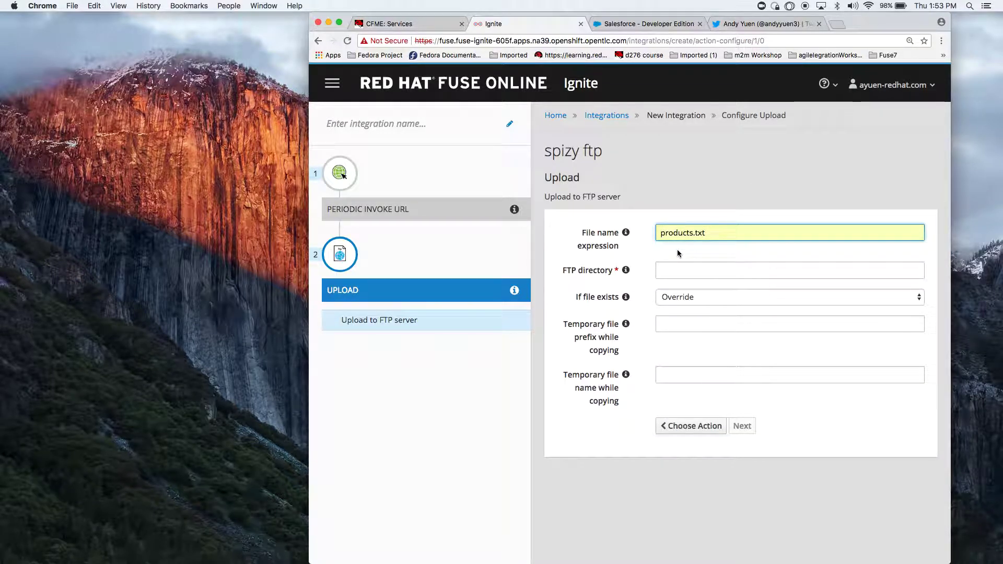
click(668, 269)
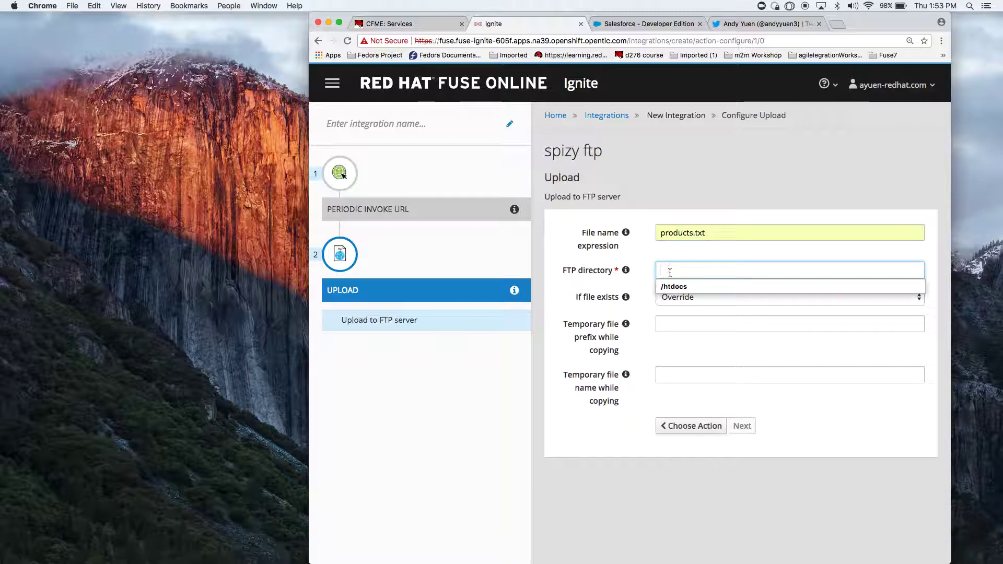
click(671, 288)
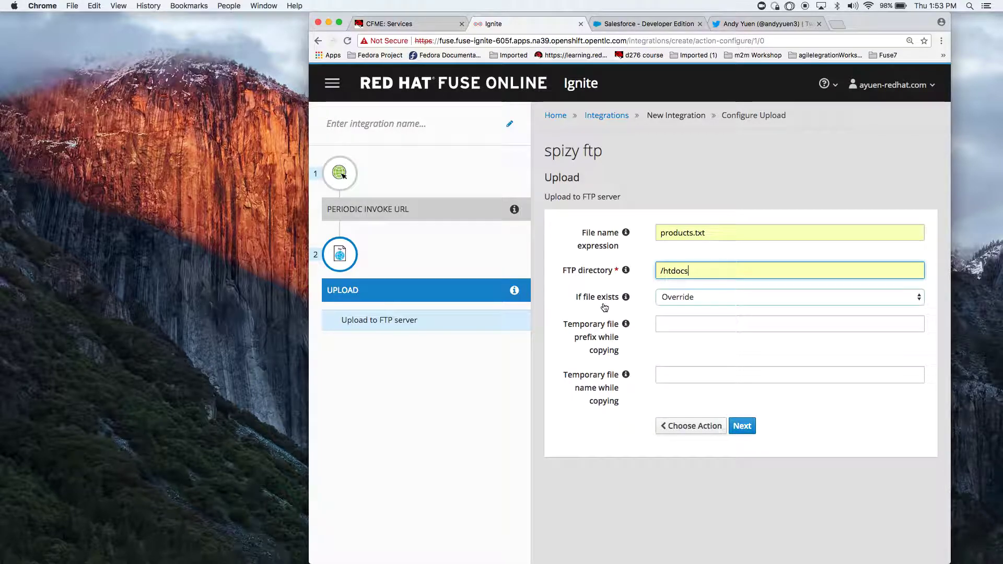
click(739, 430)
click(679, 469)
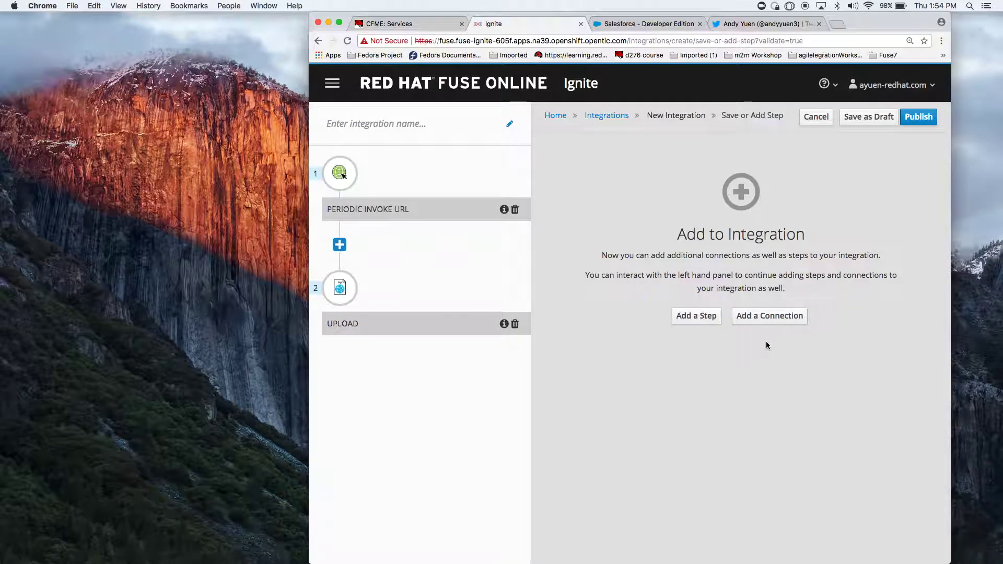
- Name the integration "3scale to ftp"
click(431, 124)
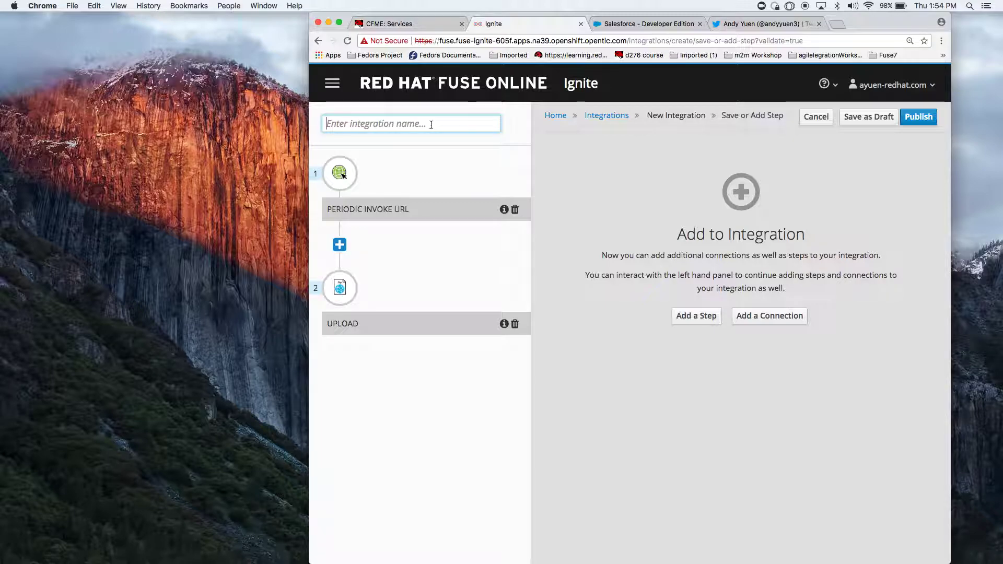
text(3scale)
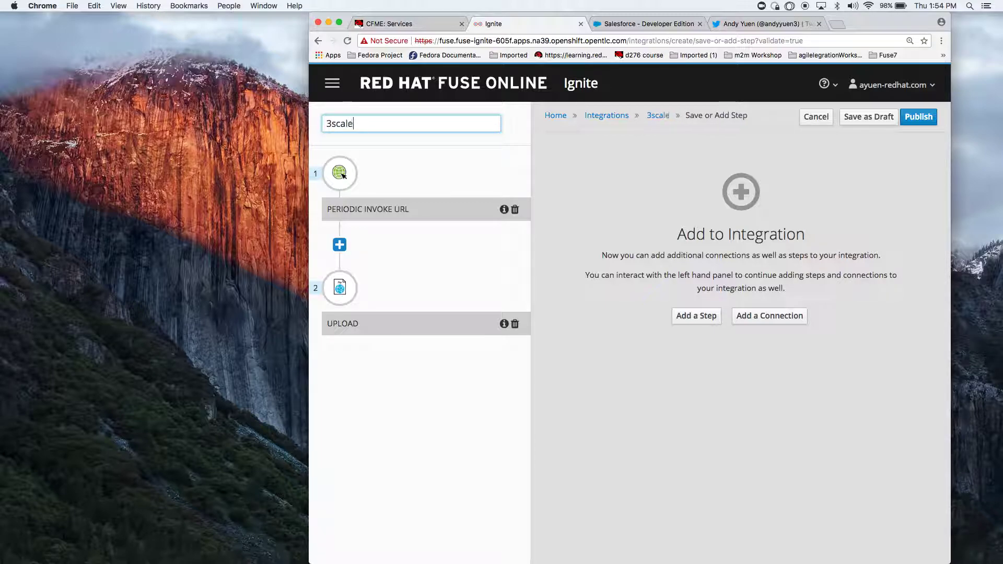
text( to ftp)
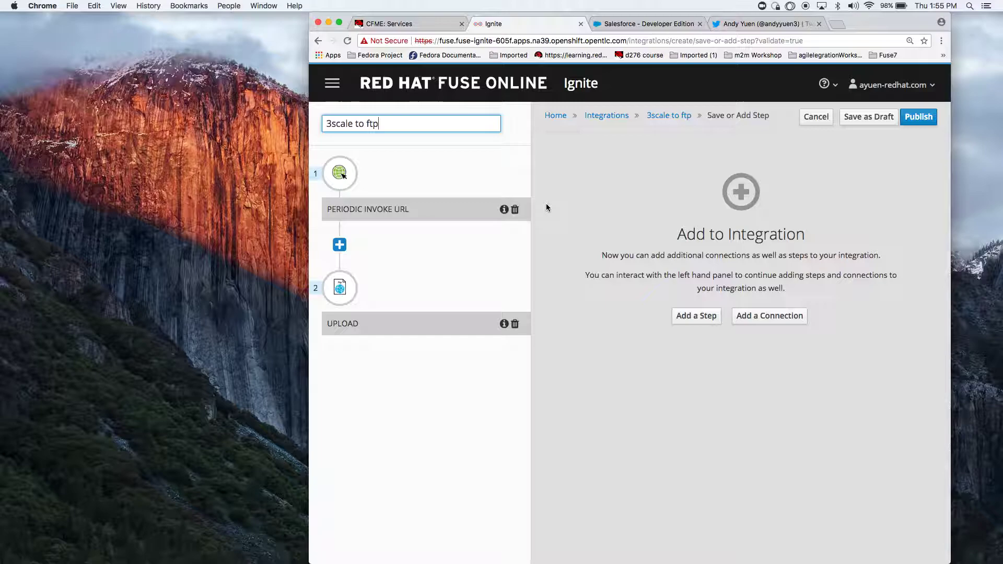
- Switch to the FUSE7-video-Slides.pptx deck in LibreOffice and start the slide show from slide 9, "Don't Underestimate Your Skill Set"
key(ctrl+Up)
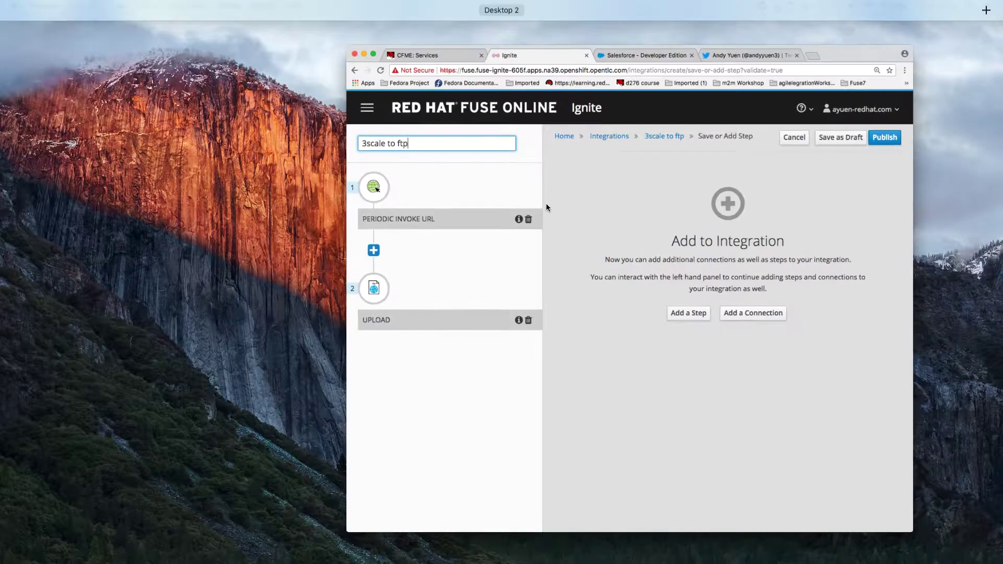
mouse_move(334, 7)
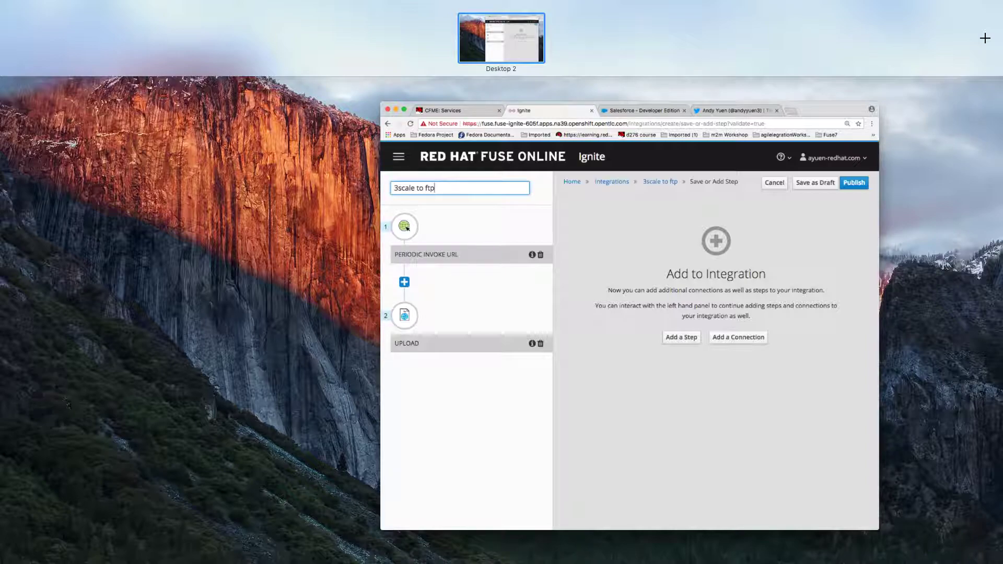
click(2, 291)
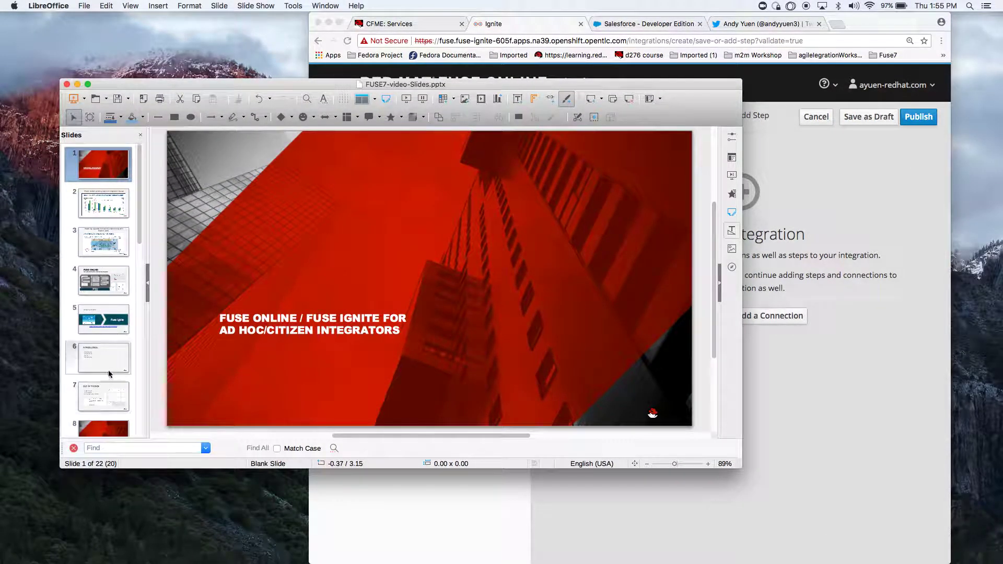
scroll(94, 387, down, 4)
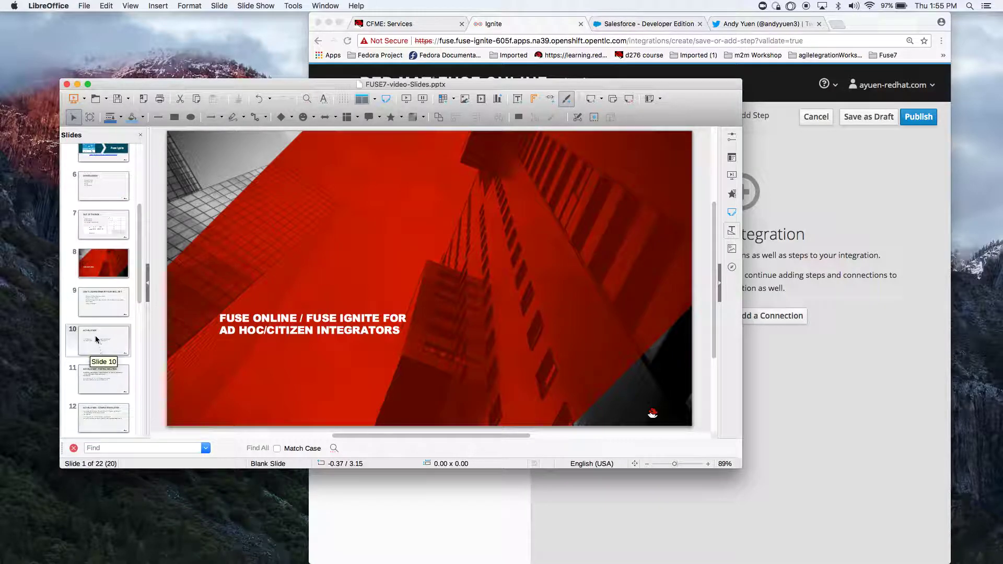
click(96, 300)
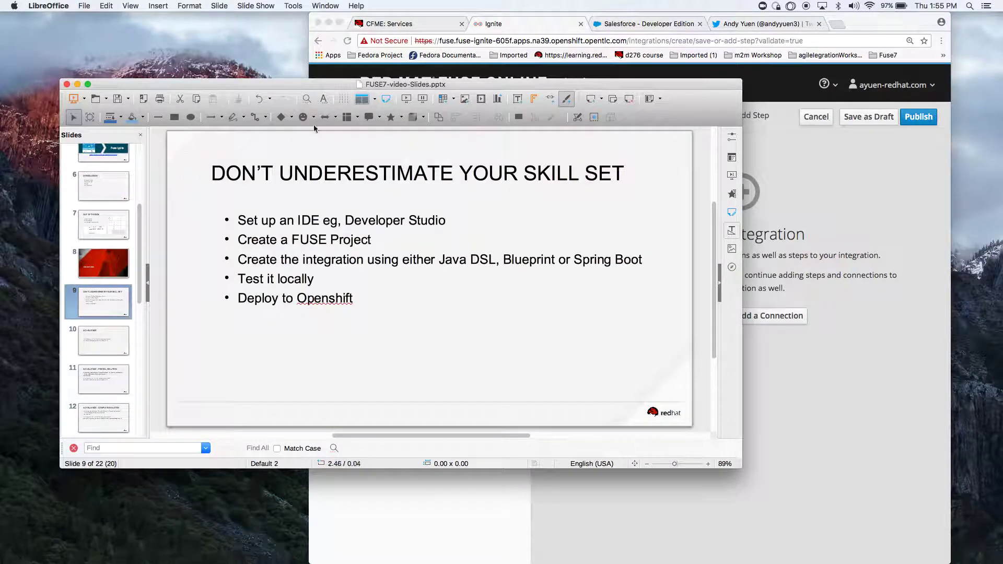
click(423, 100)
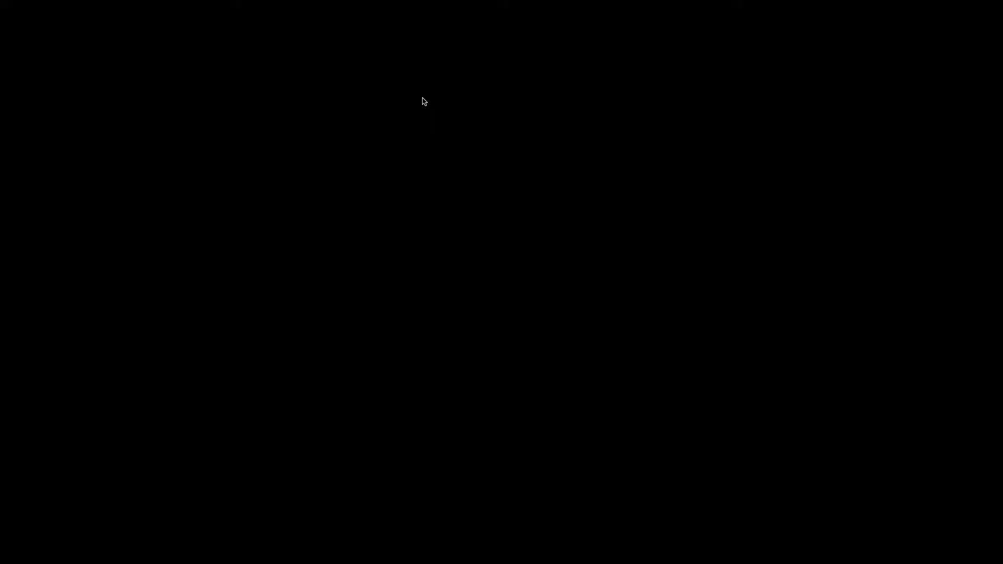